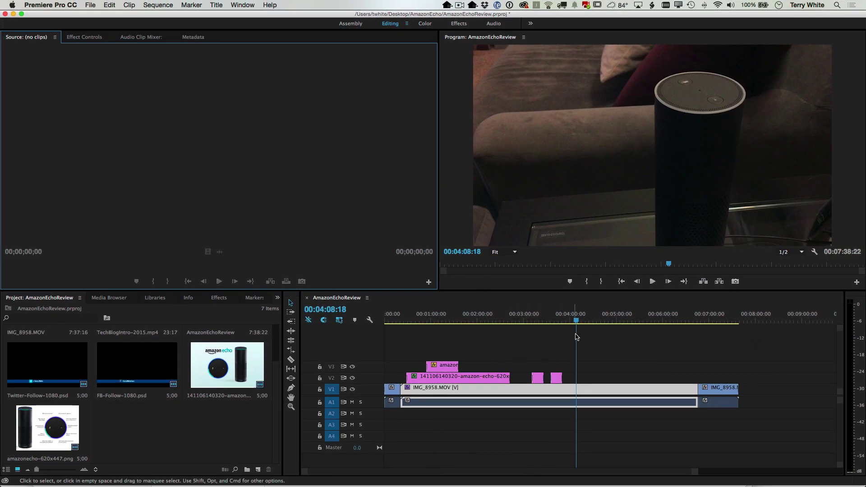
Scrub the playhead to 00:03:56:11 so the Echo speaker shot shows in the Program monitor
mouse_move(576, 321)
mouse_down()
mouse_move(392, 333)
mouse_move(568, 328)
mouse_up()
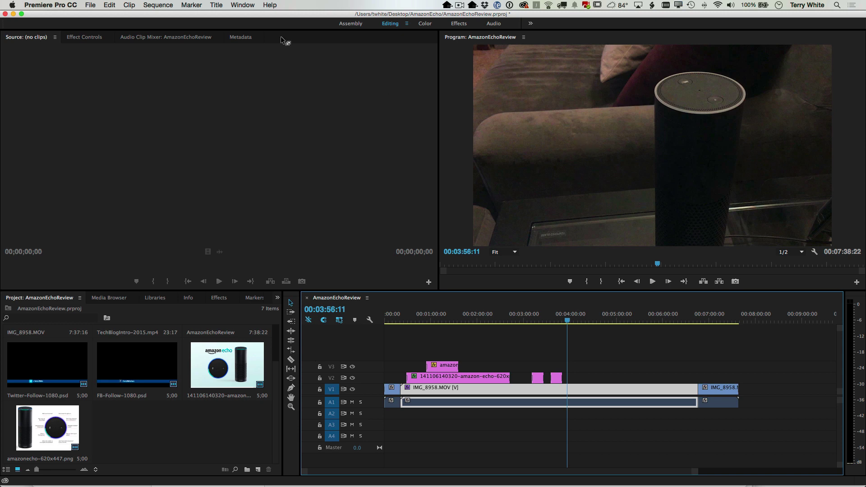
In Lumetri Color, set Temperature -26.1, Exposure 0.6, Contrast 4.5 and boost Saturation slightly
click(243, 5)
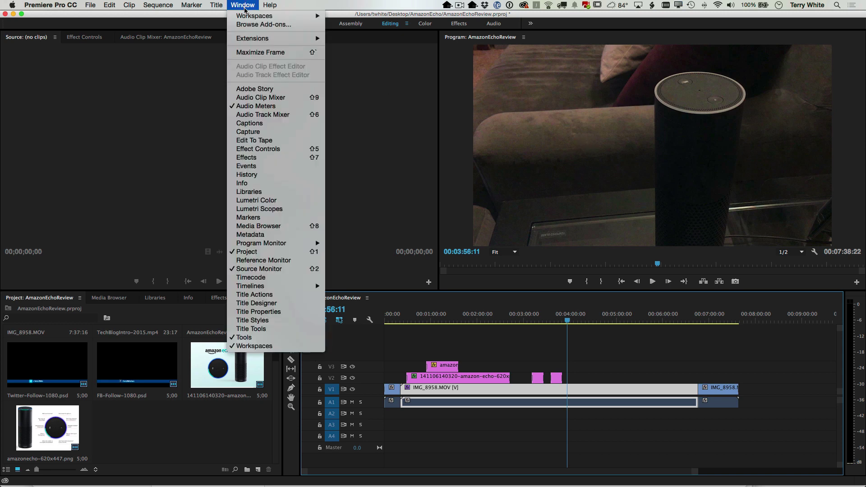
click(275, 202)
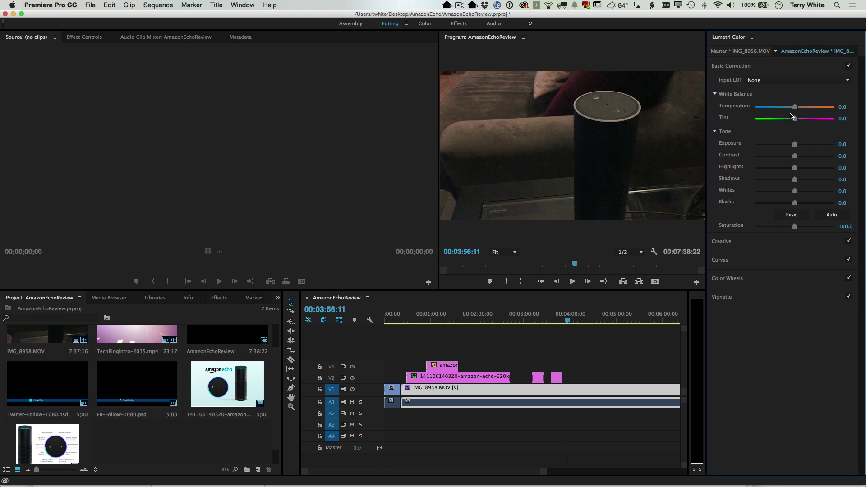
mouse_move(794, 110)
mouse_down()
mouse_move(781, 111)
mouse_move(818, 111)
mouse_move(785, 110)
mouse_up()
drag(794, 145, 797, 157)
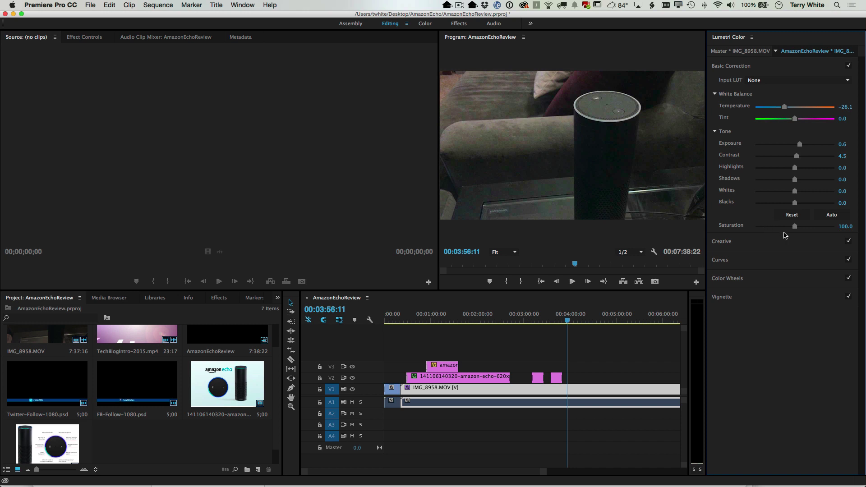
drag(793, 226, 810, 227)
mouse_move(795, 226)
mouse_down()
mouse_move(804, 227)
mouse_move(795, 232)
mouse_up()
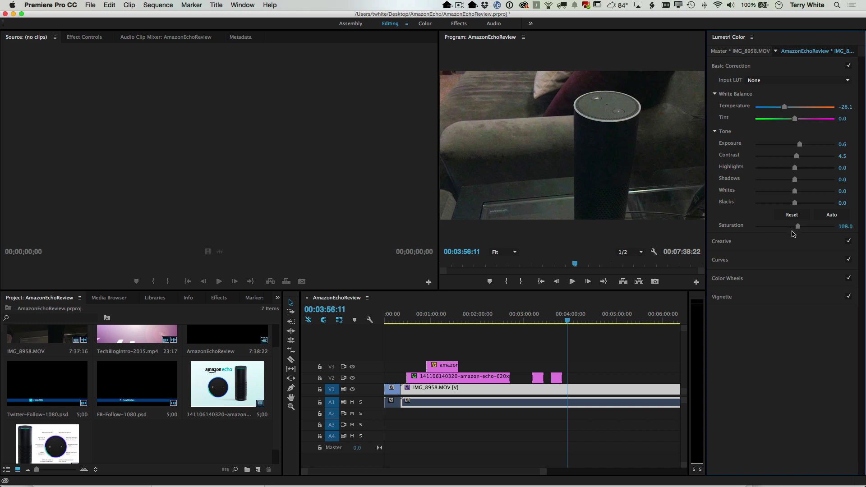
click(765, 246)
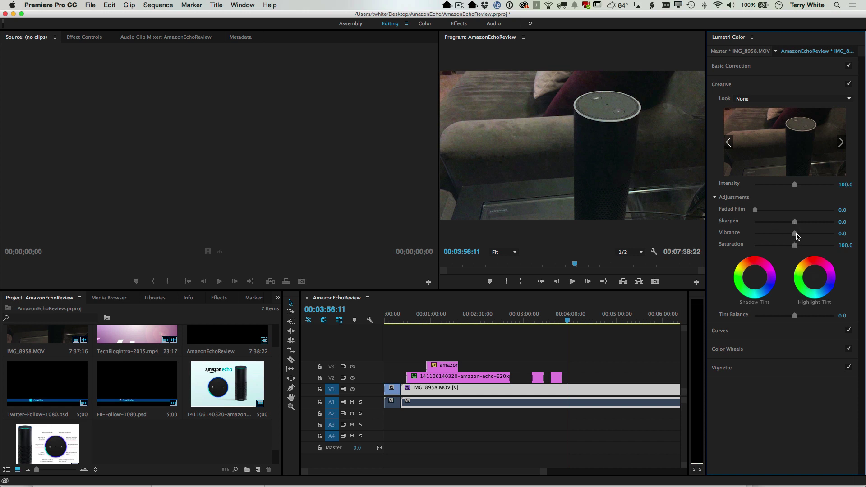
Raise the Creative Vibrance to 15.9
drag(794, 233, 805, 235)
click(772, 331)
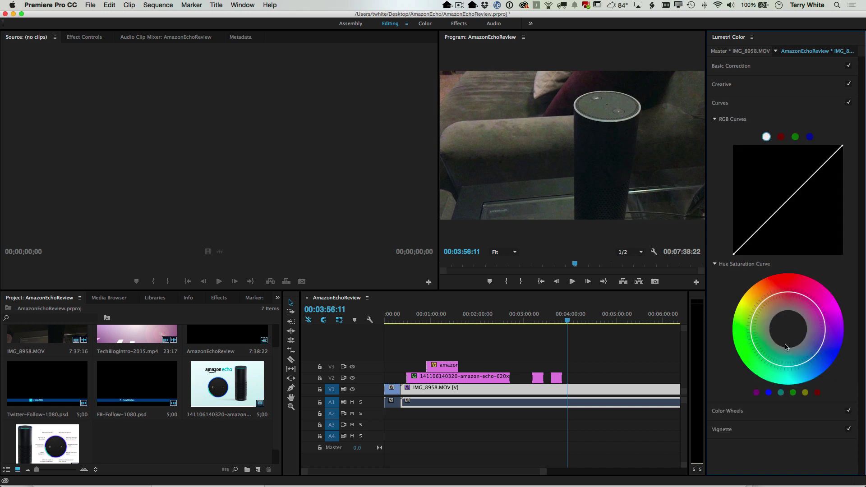
click(774, 411)
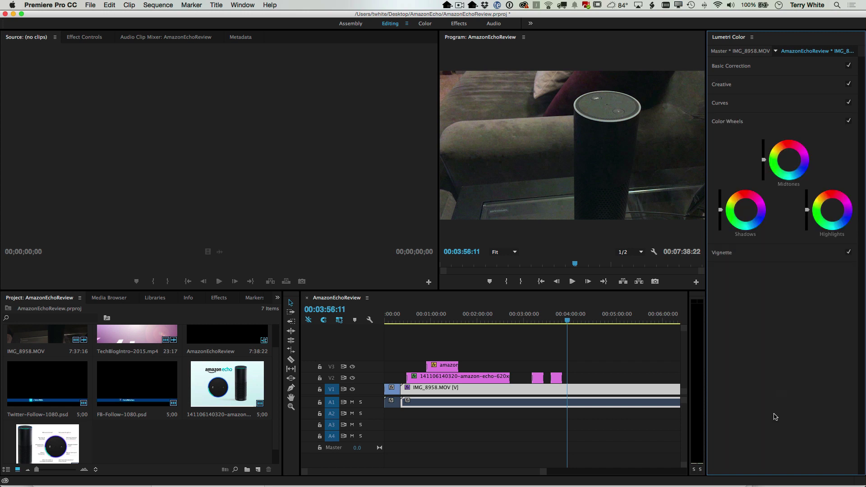
Add a slight vignette with Amount -2.4 to darken the corners
click(765, 256)
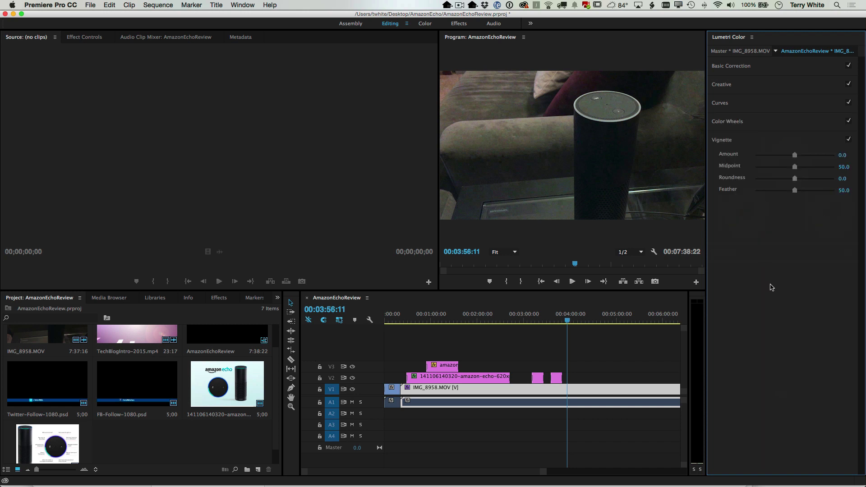
mouse_move(795, 159)
mouse_down()
mouse_move(765, 160)
mouse_move(795, 160)
mouse_up()
click(776, 123)
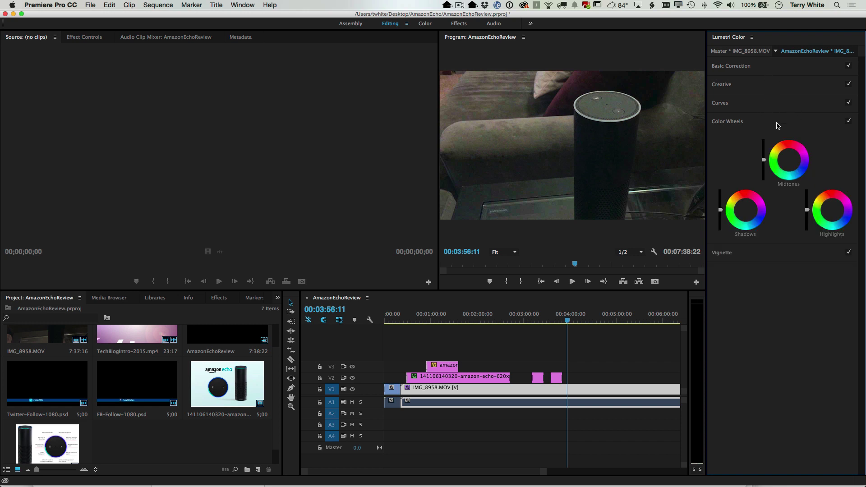
click(774, 108)
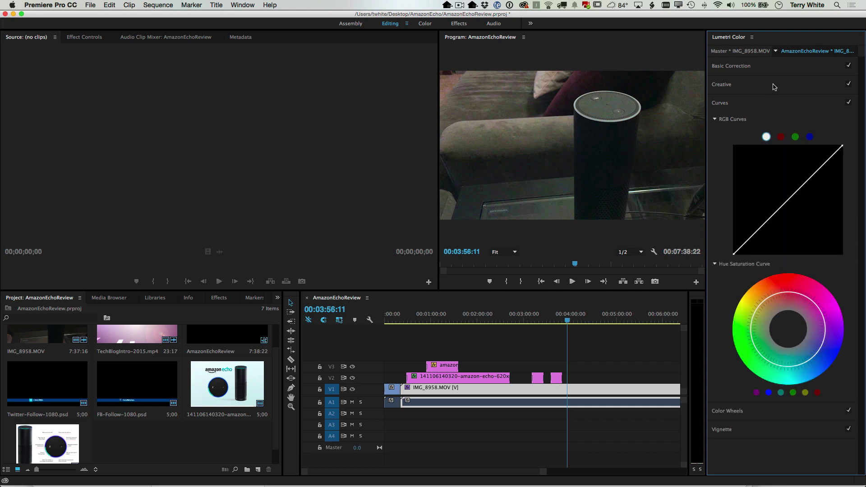
click(773, 85)
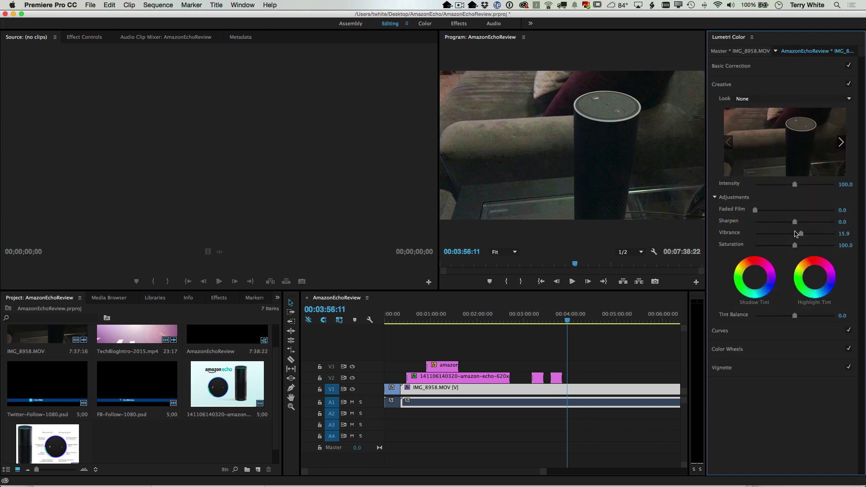
Bring Vibrance back down and reset Contrast and Exposure to 0
drag(801, 234, 794, 235)
click(762, 68)
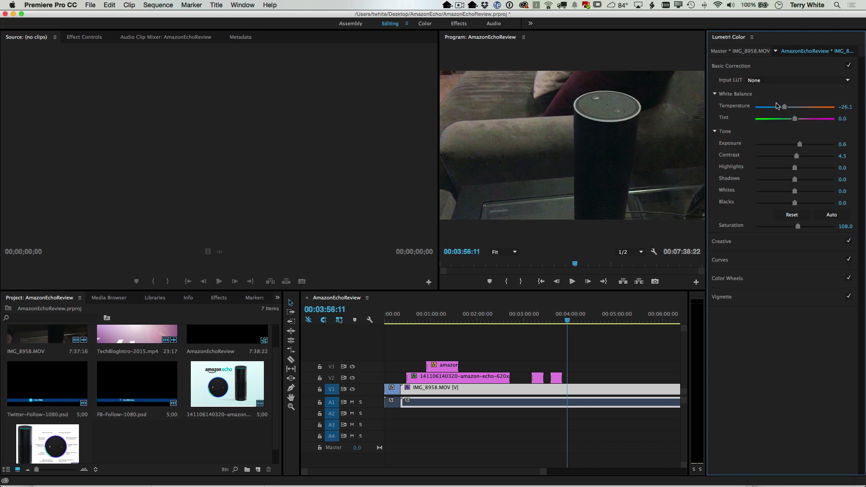
drag(800, 147, 795, 147)
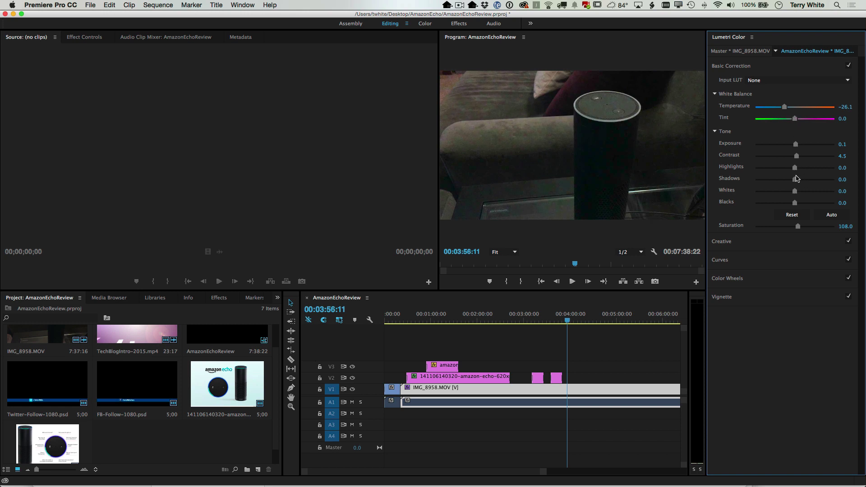
drag(796, 156, 794, 157)
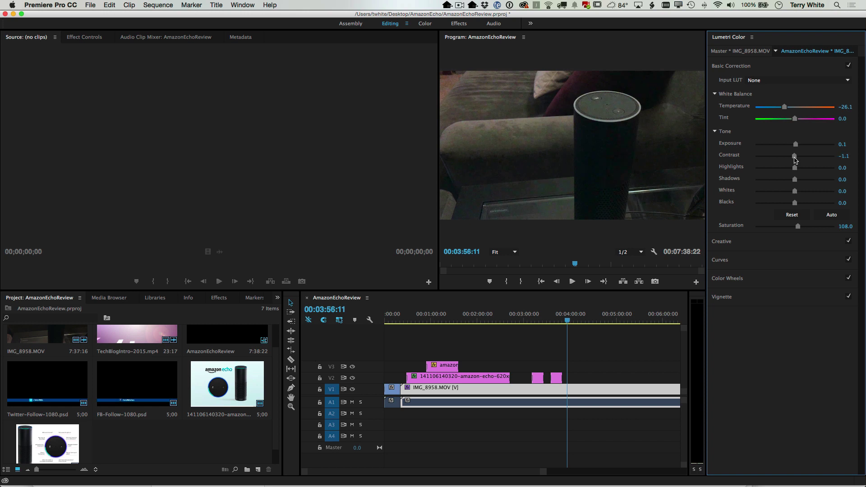
click(843, 155)
text(0)
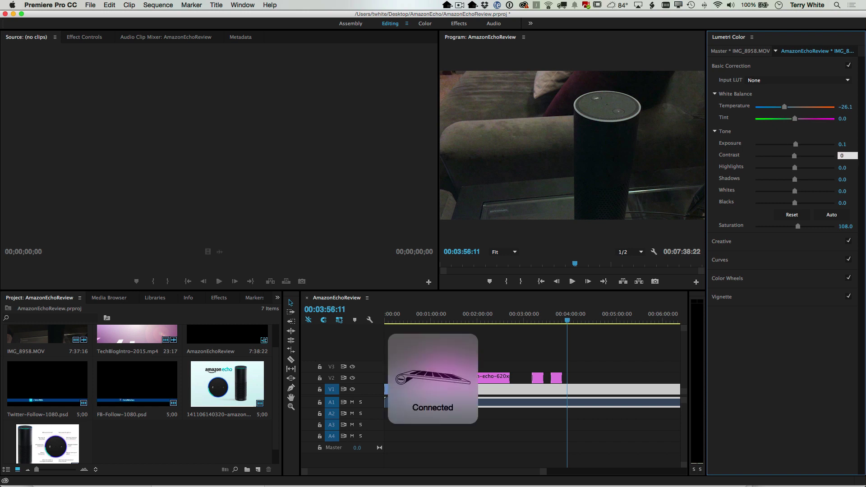
key(shift+Tab)
text(0)
key(Tab)
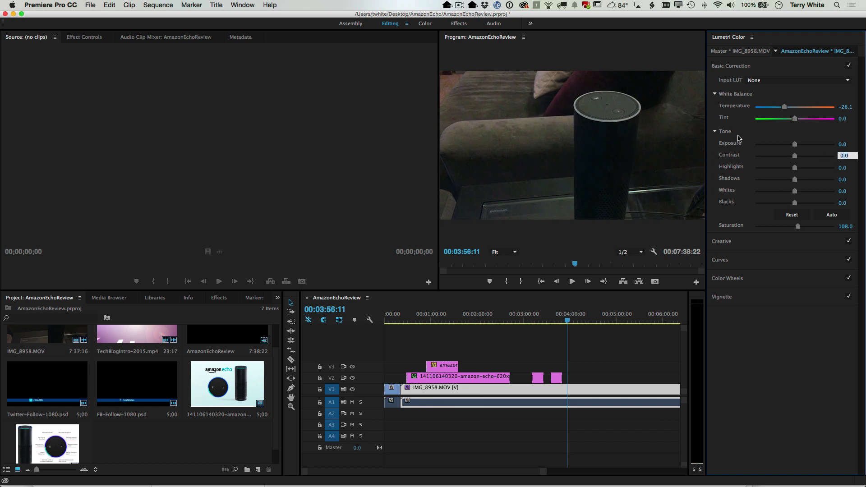
Reset Temperature to 0, leaving Saturation at 108
drag(785, 106, 786, 107)
click(848, 107)
text(0)
key(Tab)
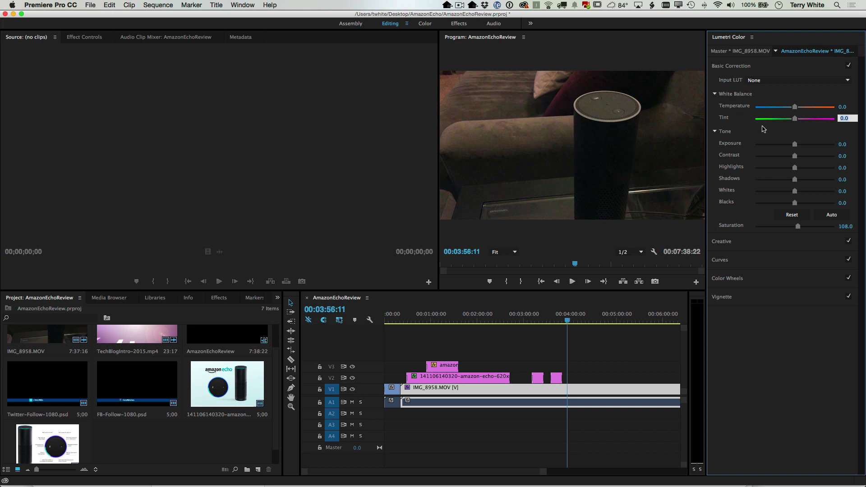
click(770, 242)
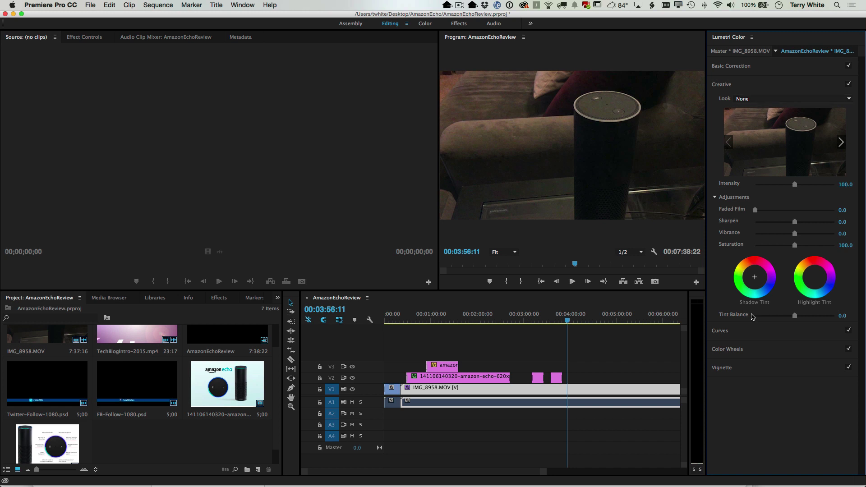
click(757, 70)
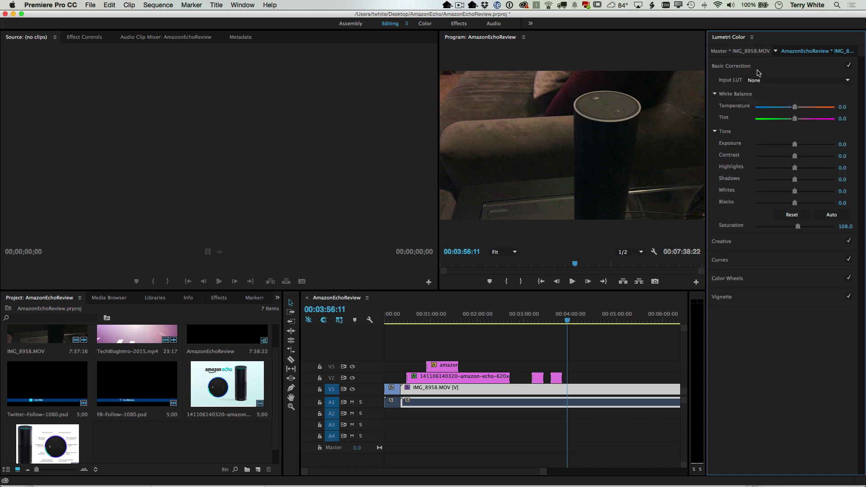
click(848, 81)
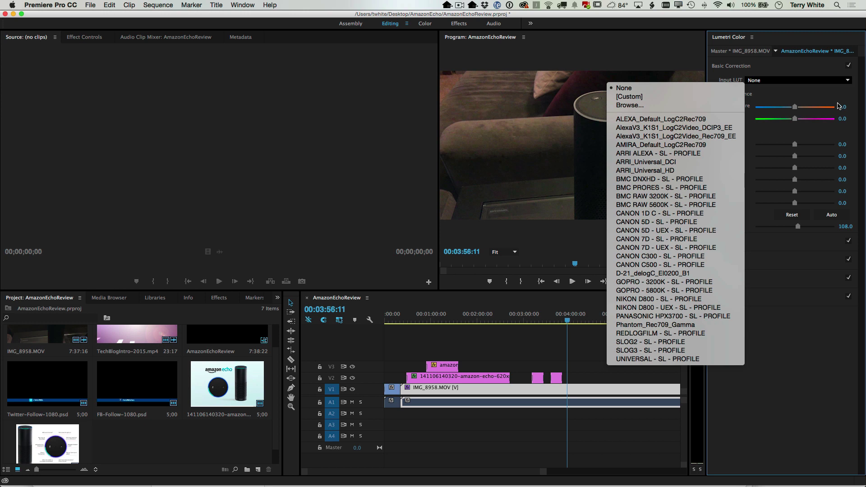
click(828, 93)
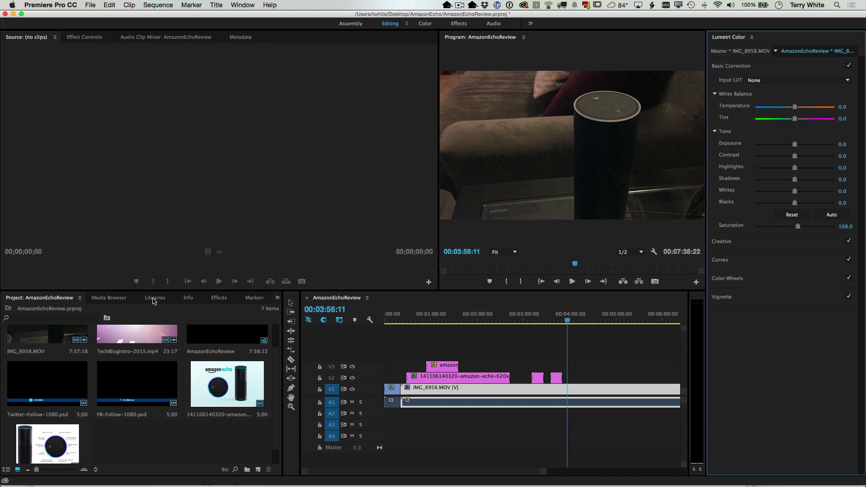
Switch the Libraries panel to the Adobe Demos library and scroll to its Looks section
click(153, 300)
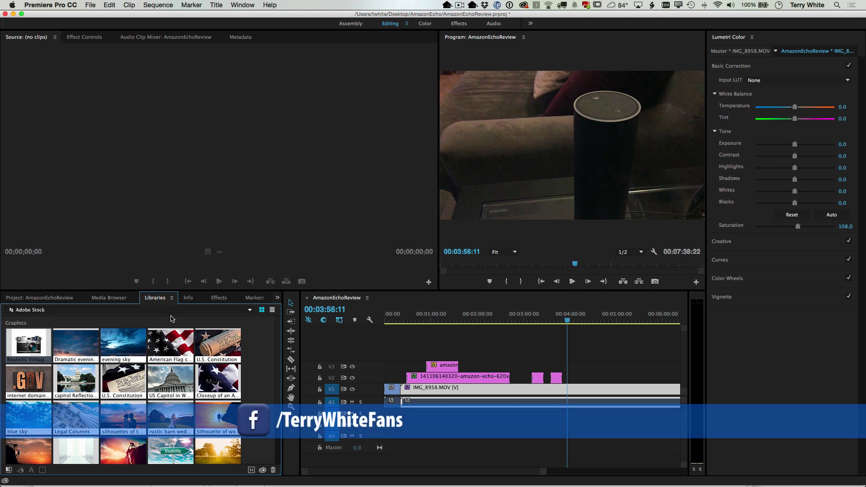
click(249, 310)
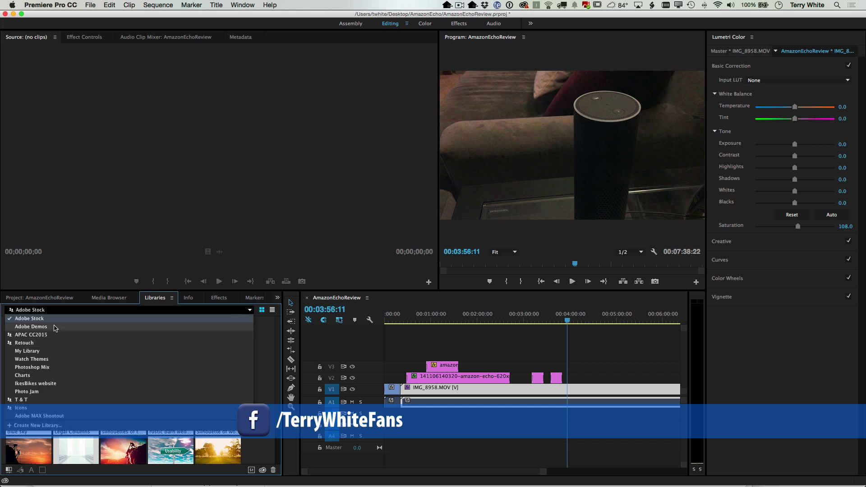
click(30, 326)
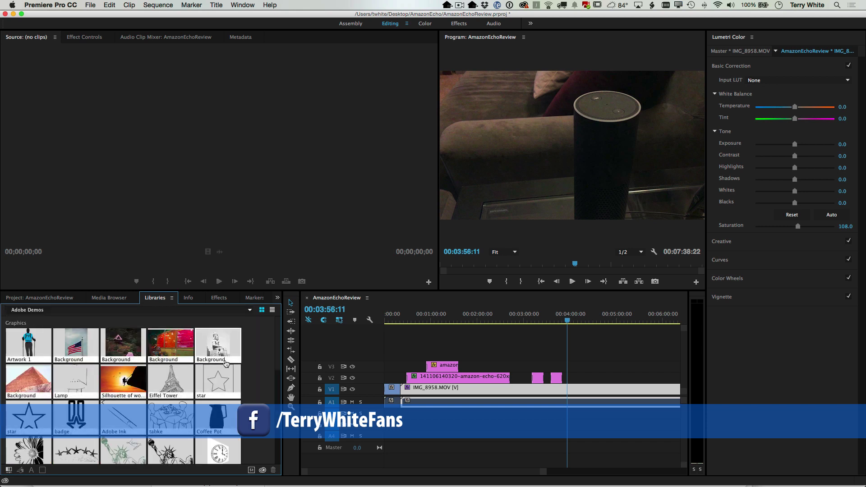
scroll(224, 363, down, 6)
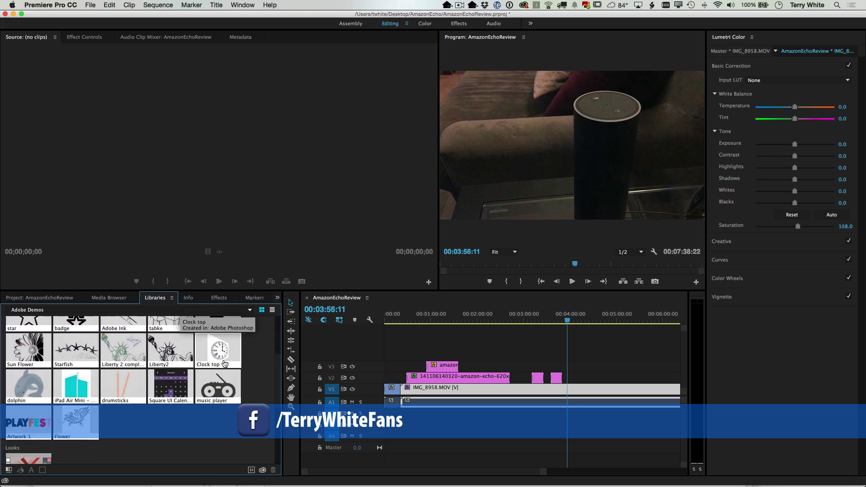
scroll(223, 362, down, 1)
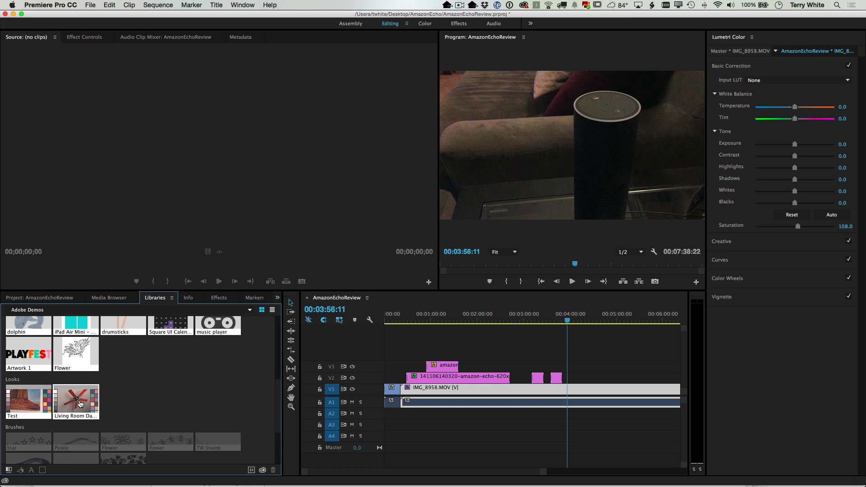
Apply the Living Room Daylight look to the IMG_8958.MOV clip on V1
drag(82, 403, 451, 395)
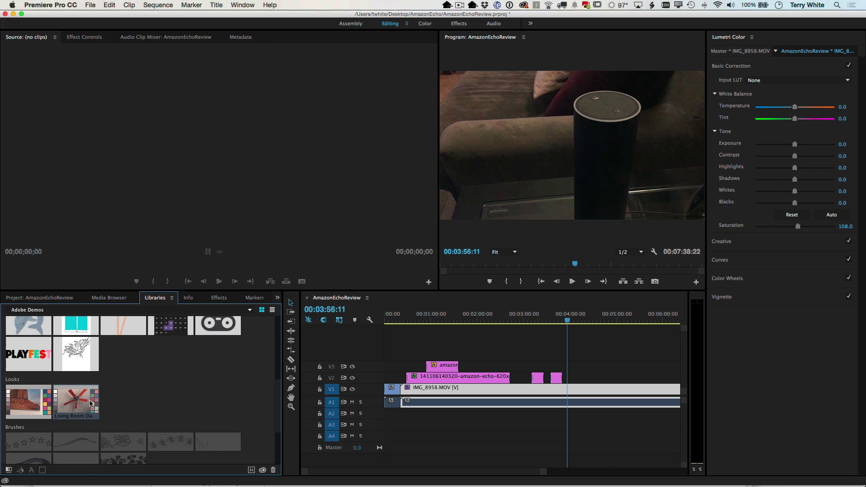
drag(90, 403, 422, 389)
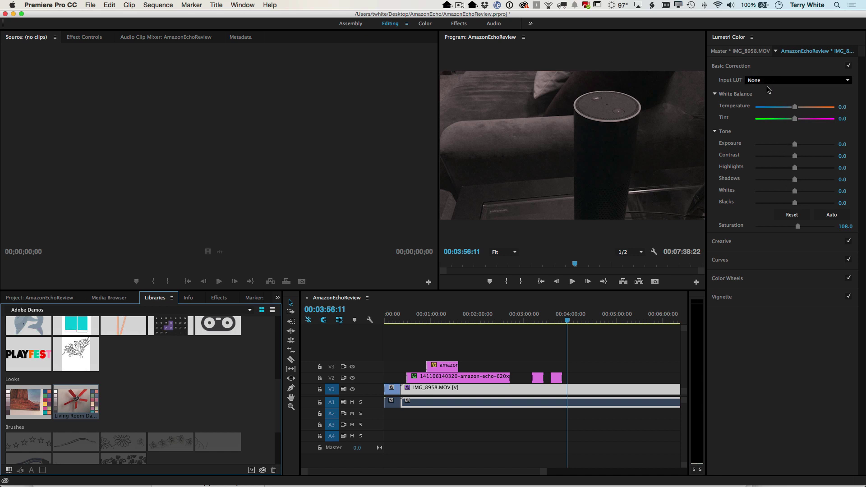
Reduce the Living Room Daylight look's Intensity to 44.3
click(768, 244)
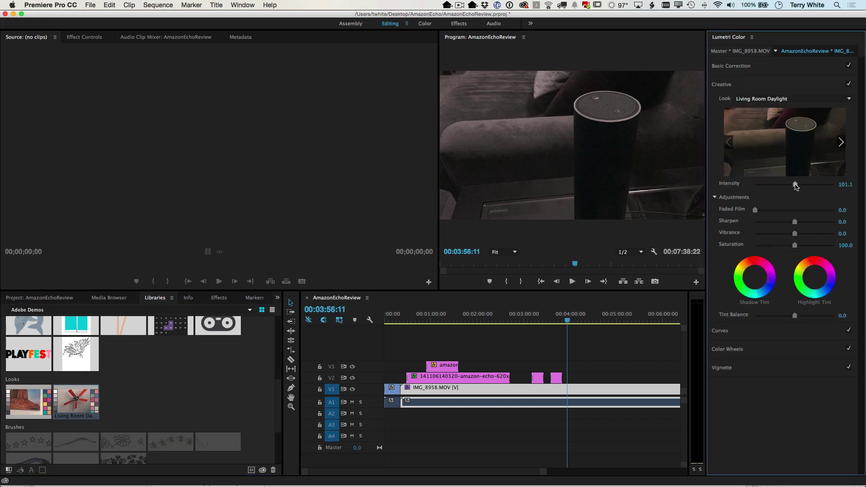
drag(796, 186, 773, 188)
Switch the Libraries panel to My Library and scroll down to the TW Logo tile
scroll(166, 395, up, 10)
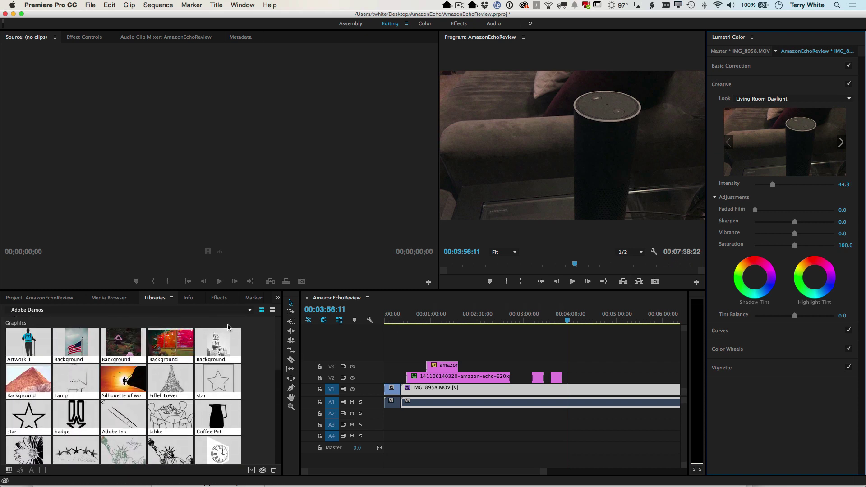
click(249, 310)
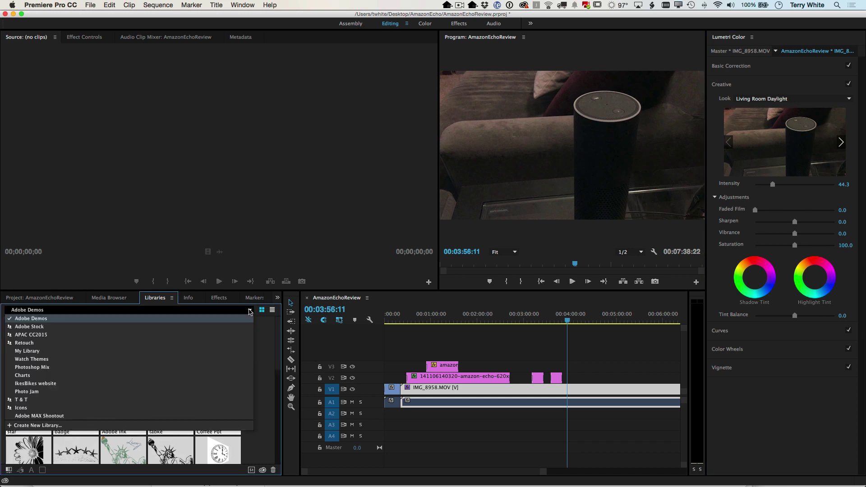
click(42, 353)
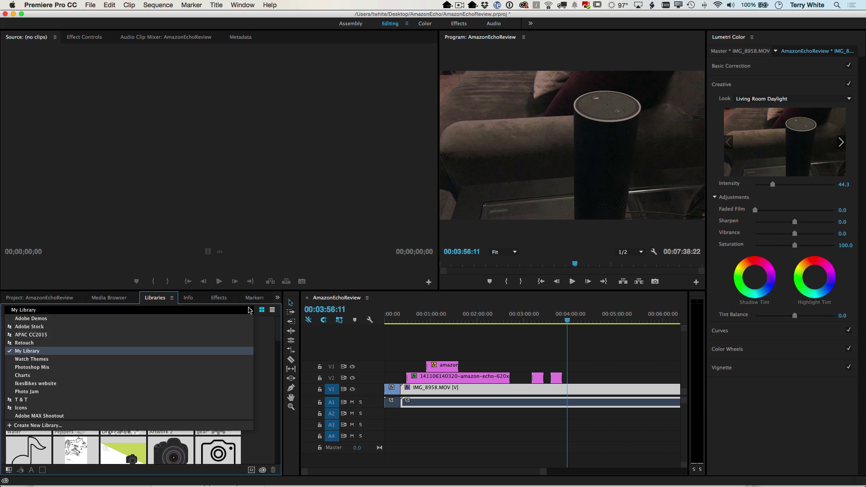
click(250, 309)
scroll(207, 395, down, 3)
scroll(208, 395, down, 3)
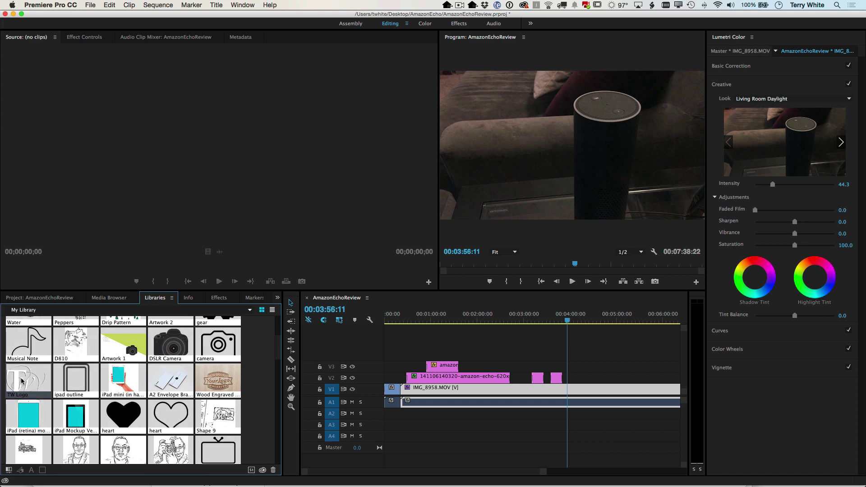
Place the TW Logo graphic on V4 and extend it to cover more of the sequence
drag(22, 381, 387, 356)
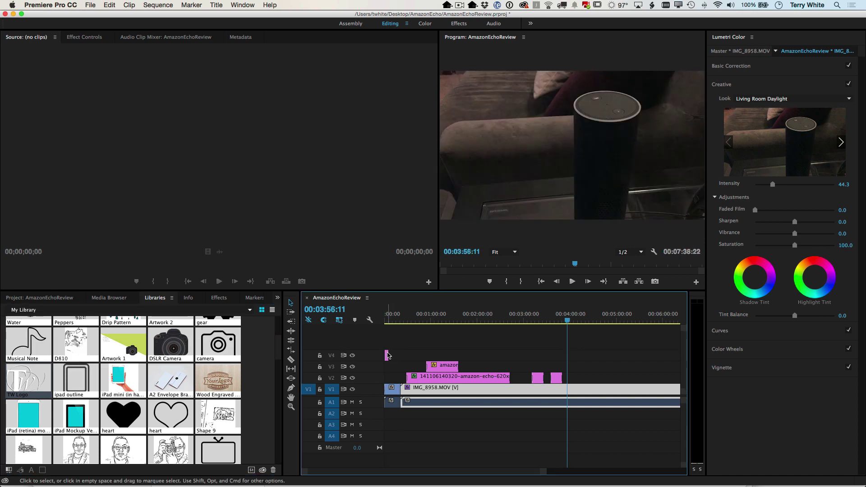
click(388, 355)
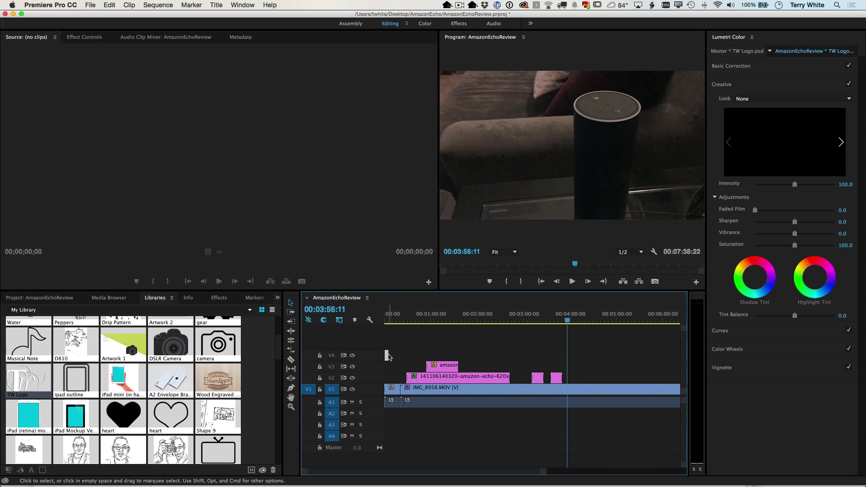
drag(391, 355, 595, 355)
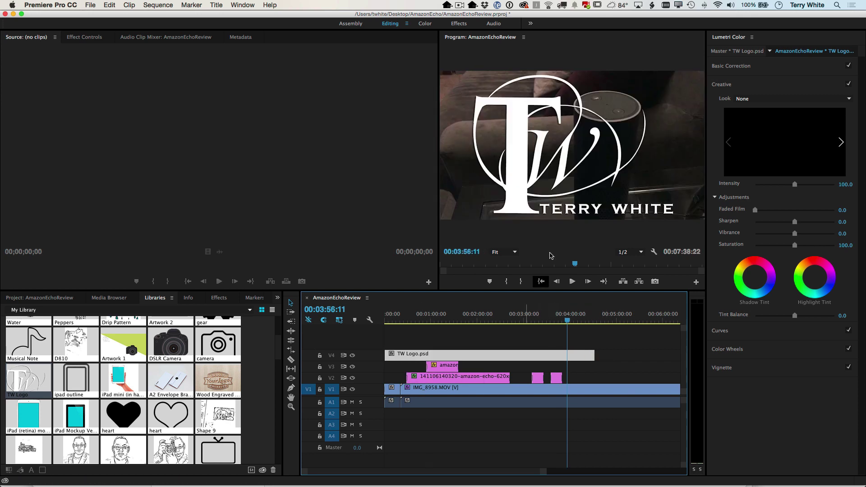
Shrink the TW logo and move it to the bottom-left corner of the frame
click(519, 186)
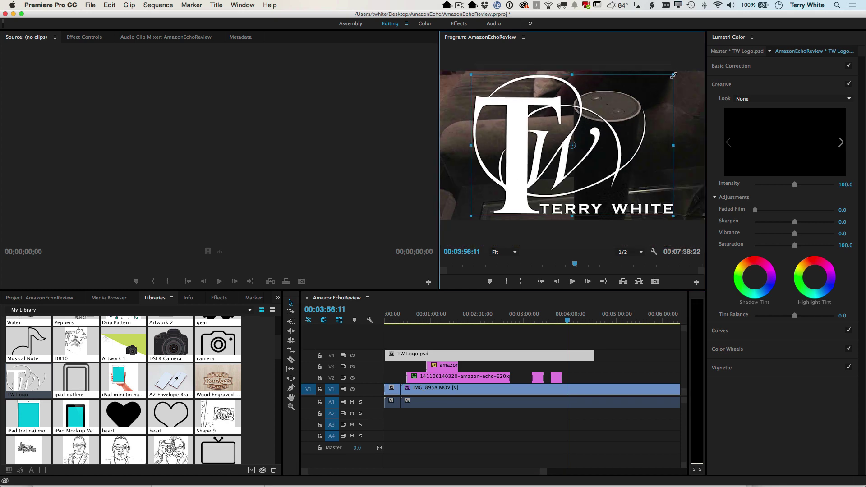
drag(671, 76, 598, 134)
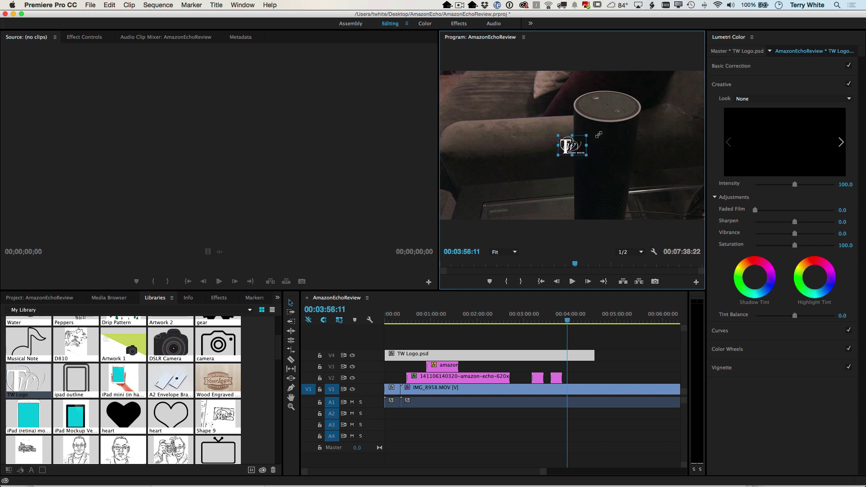
drag(571, 151, 466, 204)
drag(569, 321, 549, 321)
click(548, 217)
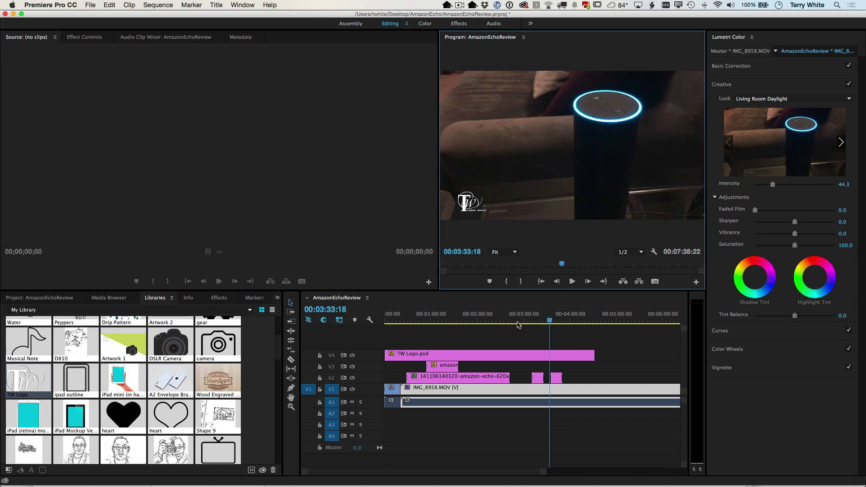
click(550, 322)
drag(549, 322, 449, 323)
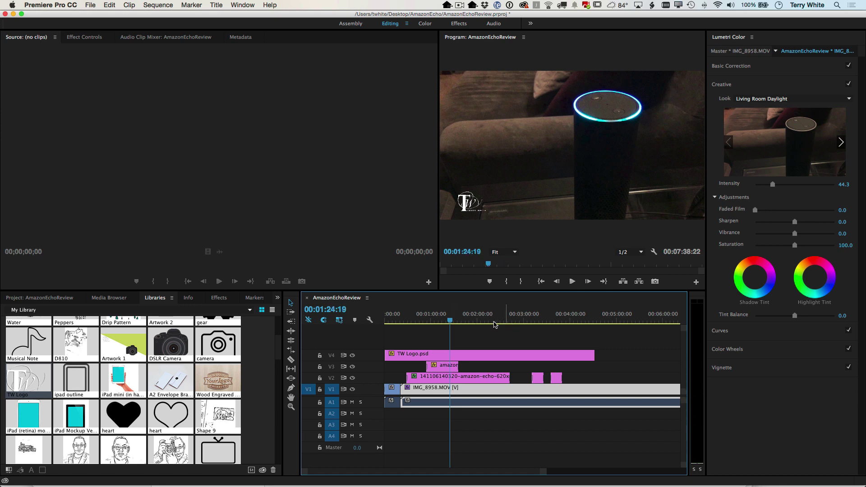
drag(451, 322, 575, 319)
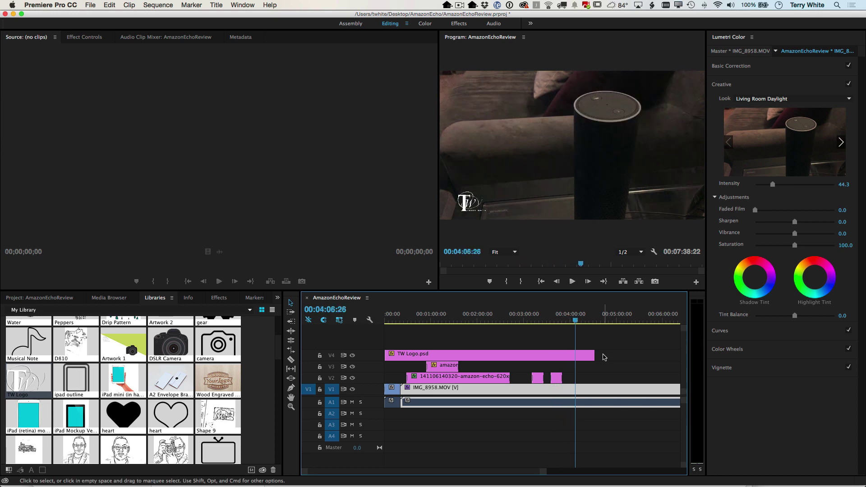